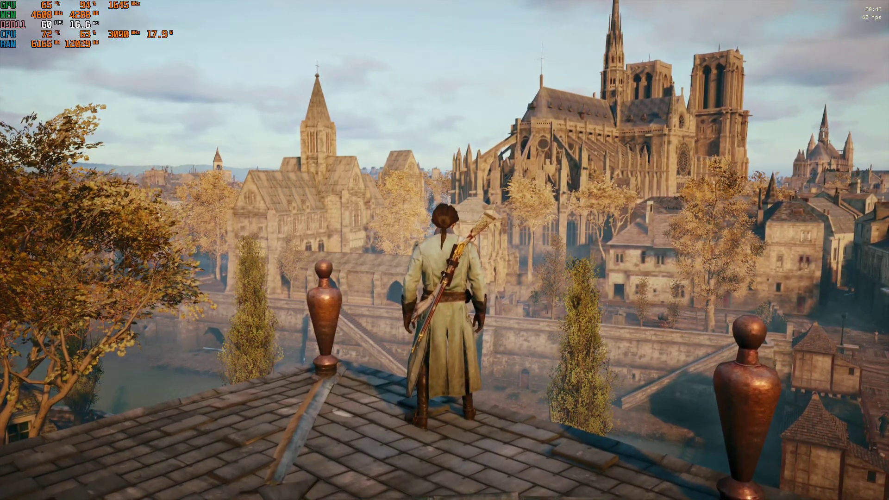
From the pause menu, go to Параметры > Графика > Улучшенная графика
{"action": "key", "text": "Escape"}
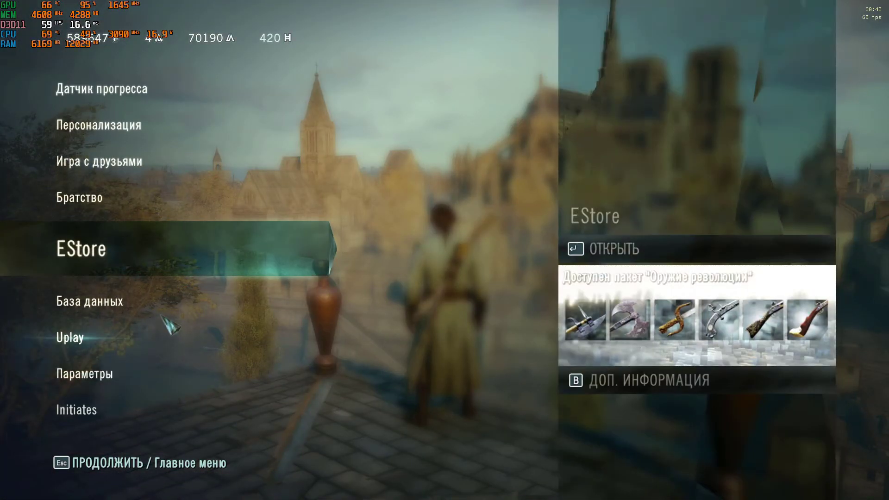
{"action": "left_click", "coordinate": [116, 261]}
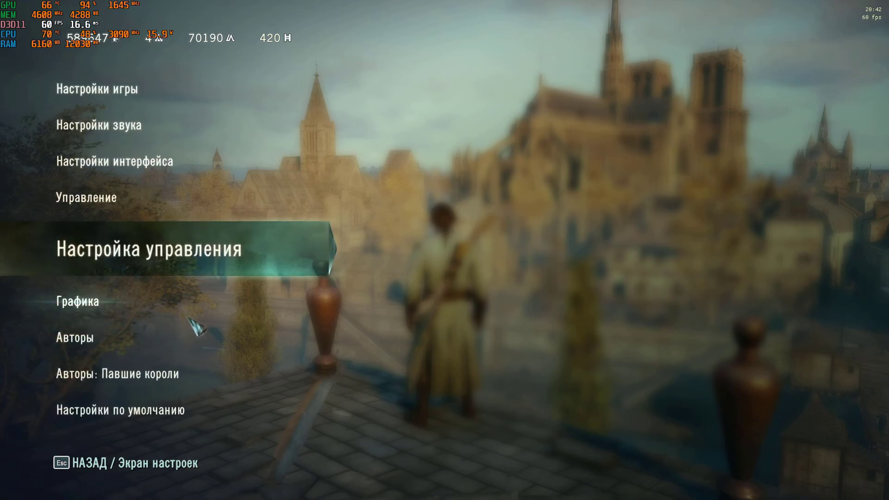
{"action": "left_click", "coordinate": [127, 311]}
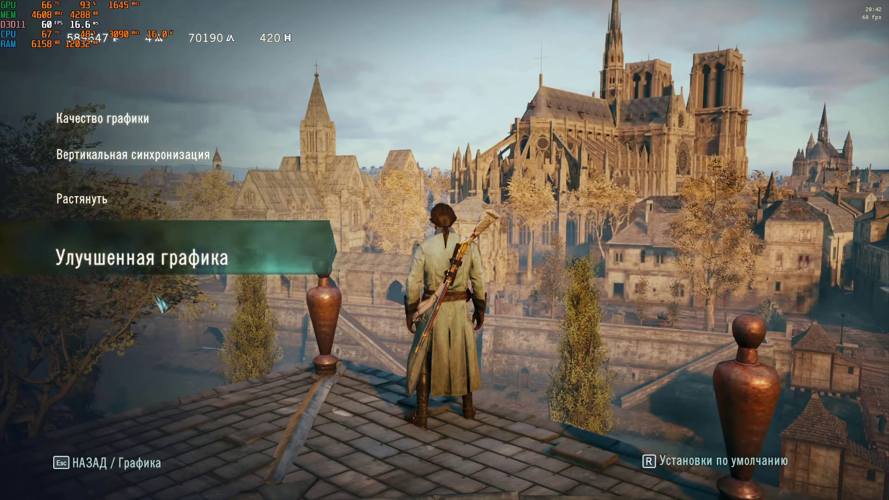
{"action": "left_click", "coordinate": [134, 271]}
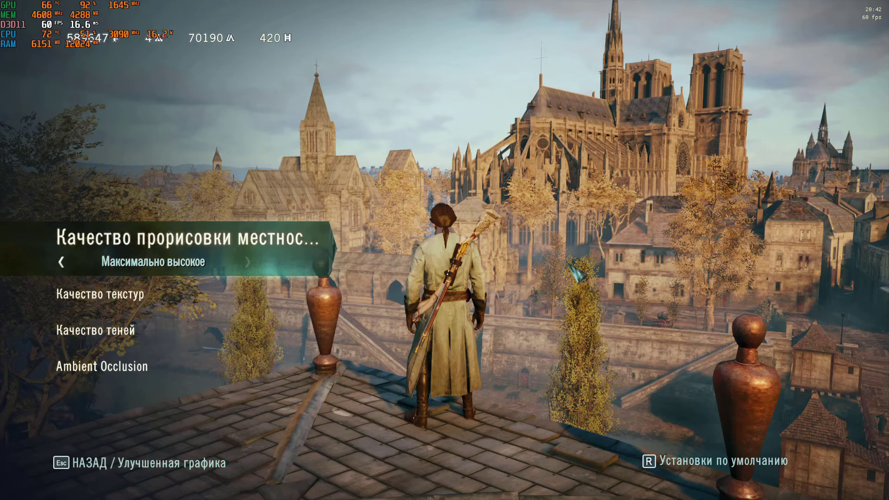
Try another shadow quality, then set it back to Высокое
{"action": "key", "text": "Down"}
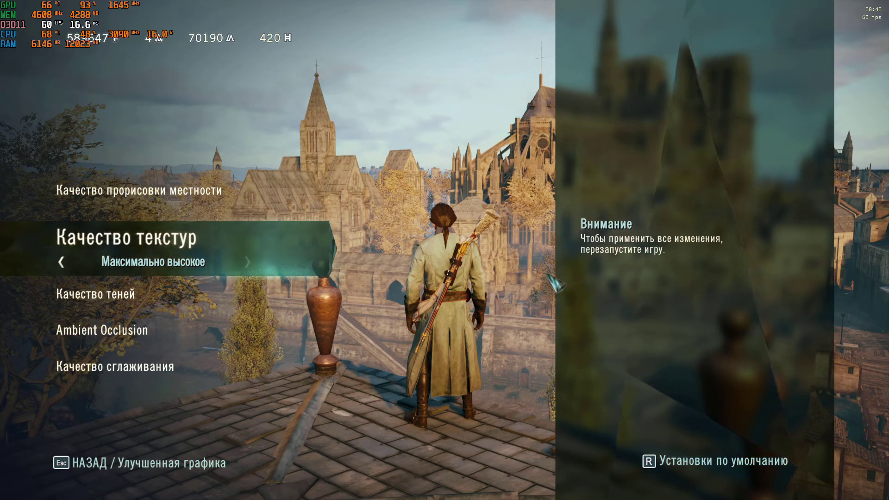
{"action": "key", "text": "Down"}
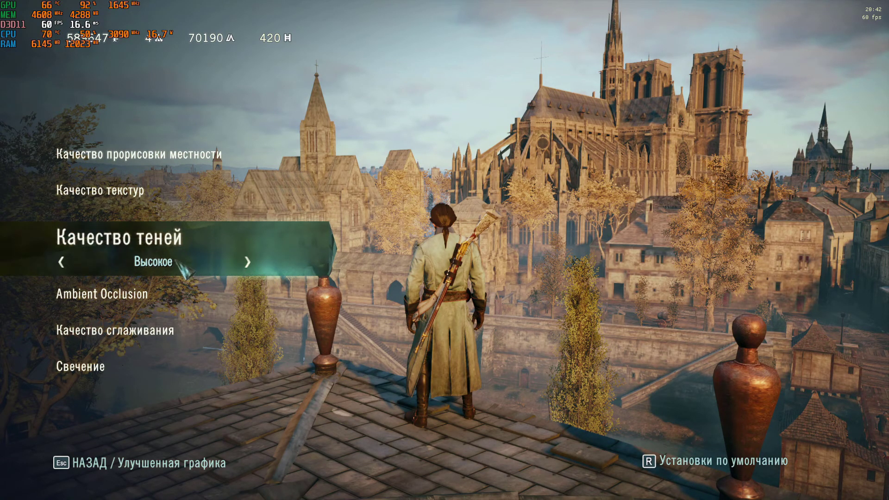
{"action": "left_click", "coordinate": [248, 263]}
{"action": "left_click", "coordinate": [64, 262]}
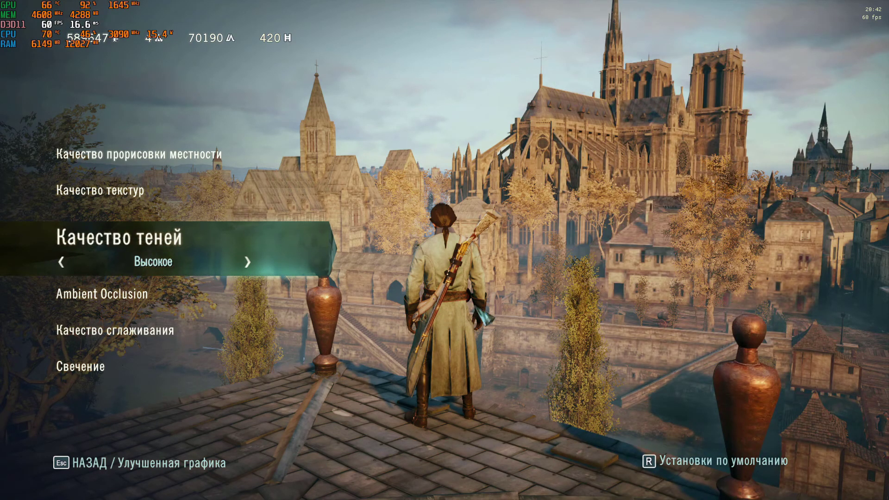
Try MSAA-8x for anti-aliasing, then set it back to TXAA
{"action": "key", "text": "Down"}
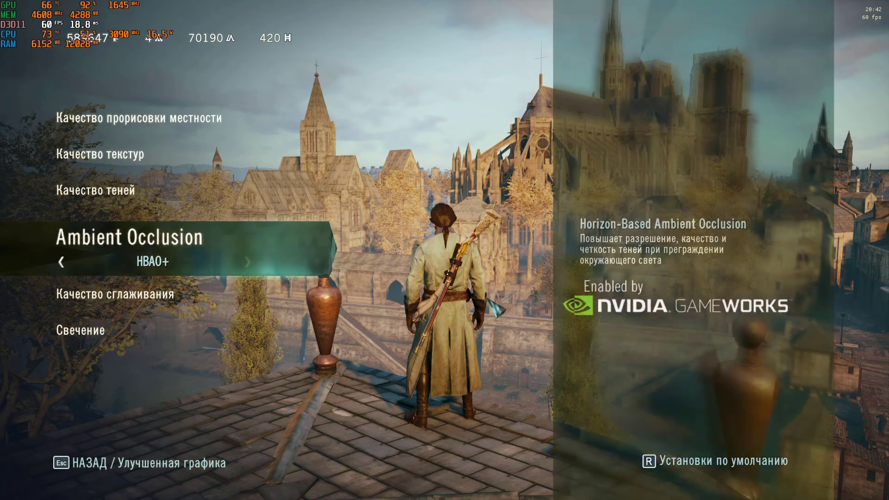
{"action": "key", "text": "Down"}
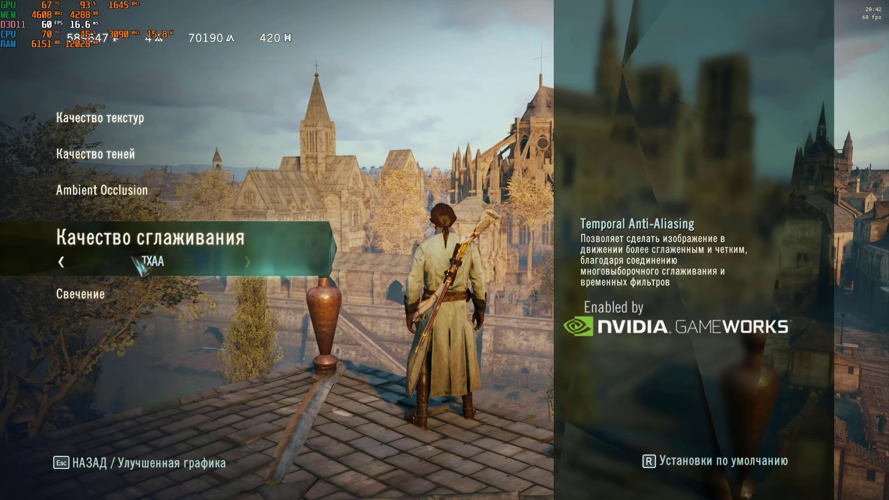
{"action": "left_click", "coordinate": [61, 262]}
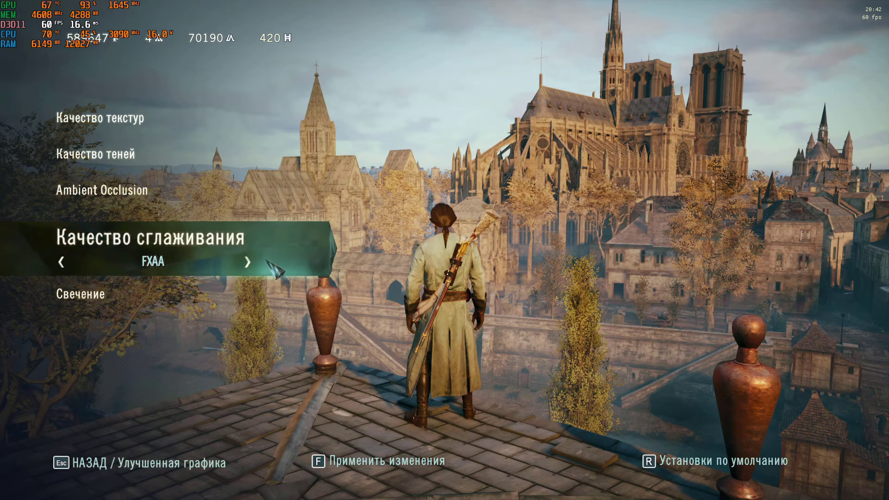
{"action": "left_click", "coordinate": [248, 261]}
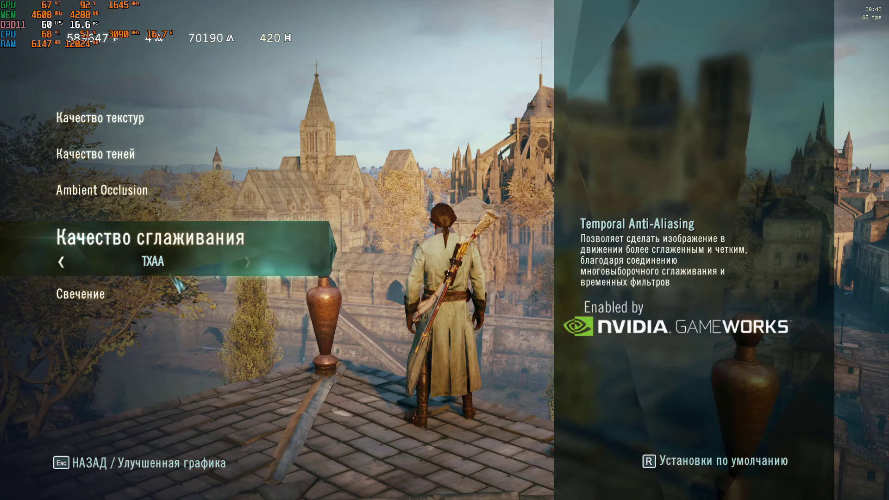
{"action": "key", "text": "Down"}
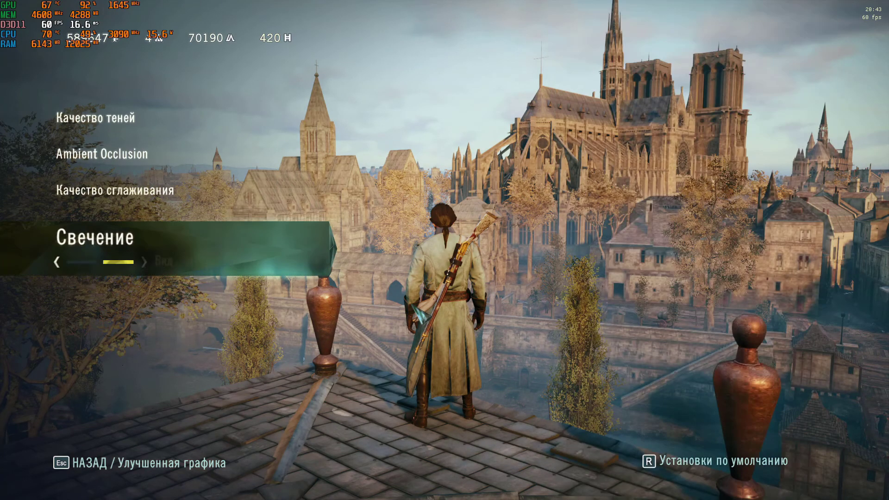
{"action": "key", "text": "Up"}
Exit the settings menus to the Notre-Dame rooftop and bring up the ReShade overlay
{"action": "key", "text": "Escape"}
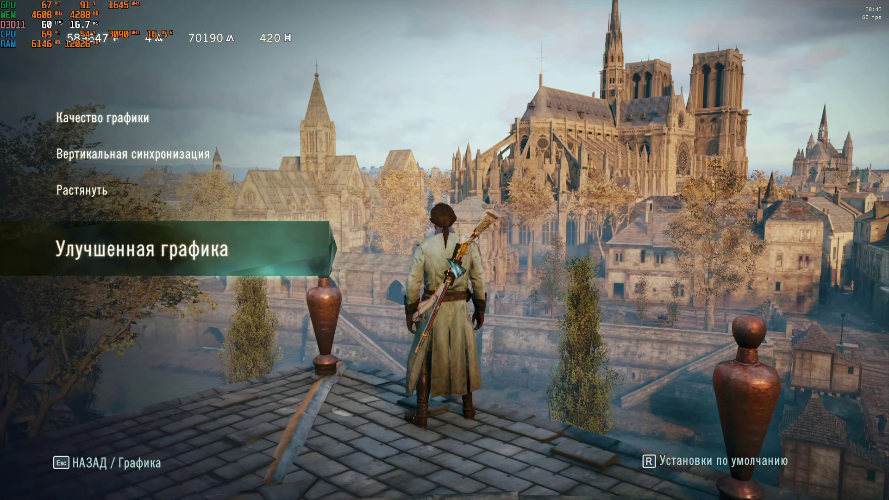
{"action": "key", "text": "Up"}
{"action": "key", "text": "Up"}
{"action": "key", "text": "Up"}
{"action": "key", "text": "Up"}
{"action": "key", "text": "Escape"}
{"action": "key", "text": "Escape"}
{"action": "key", "text": "Escape"}
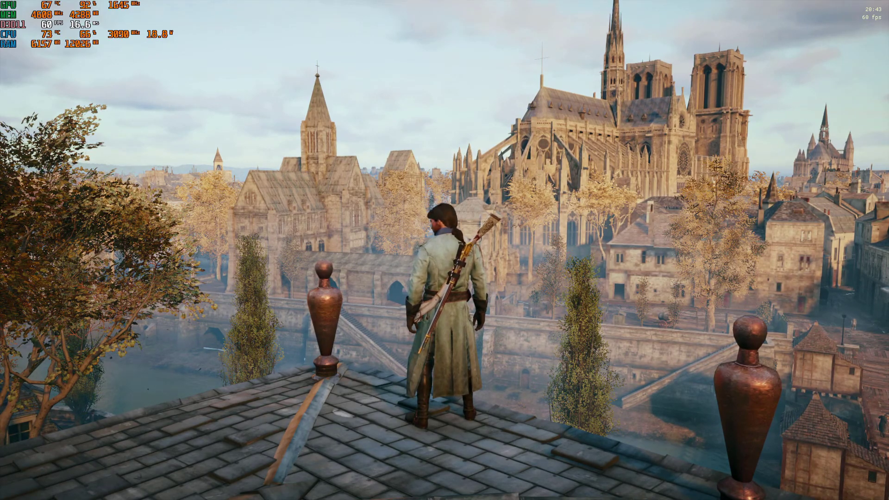
{"action": "key", "text": "Home"}
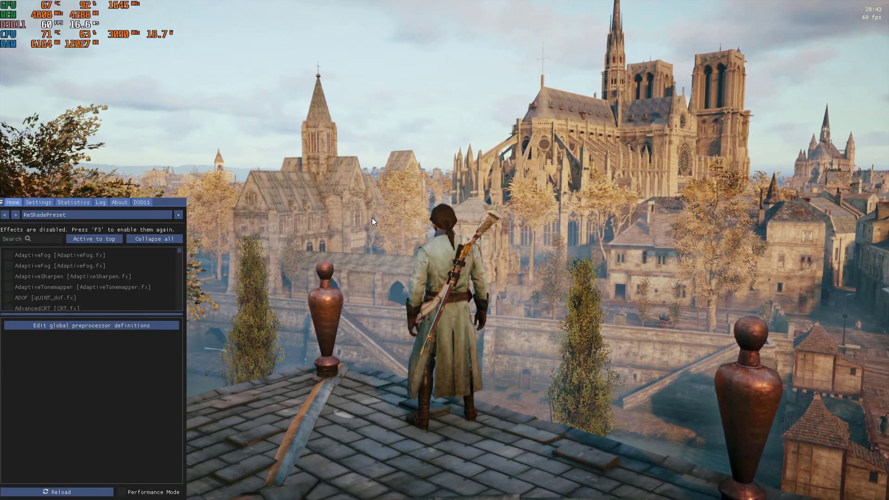
{"action": "left_click", "coordinate": [65, 204]}
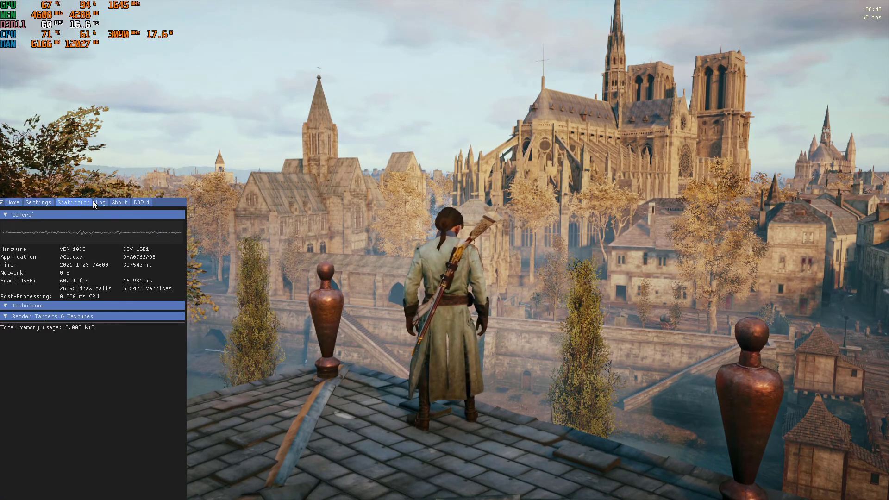
{"action": "left_click", "coordinate": [40, 202]}
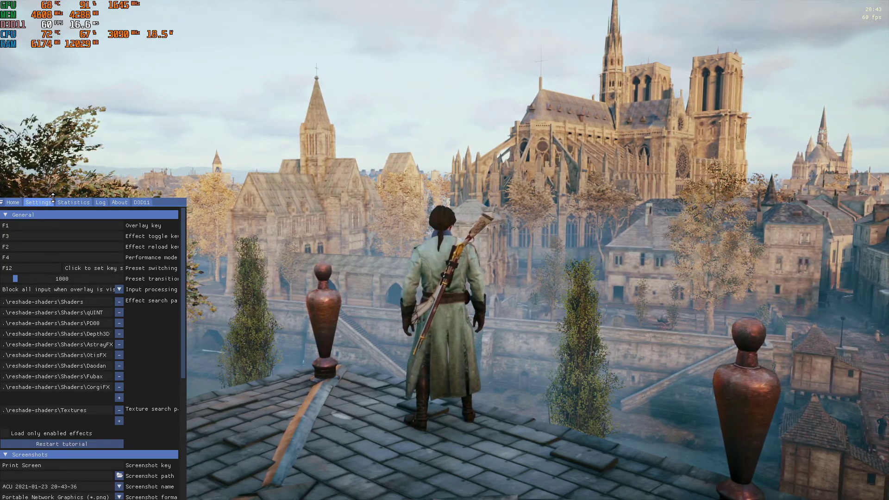
{"action": "left_click", "coordinate": [81, 226]}
{"action": "key", "text": "F2"}
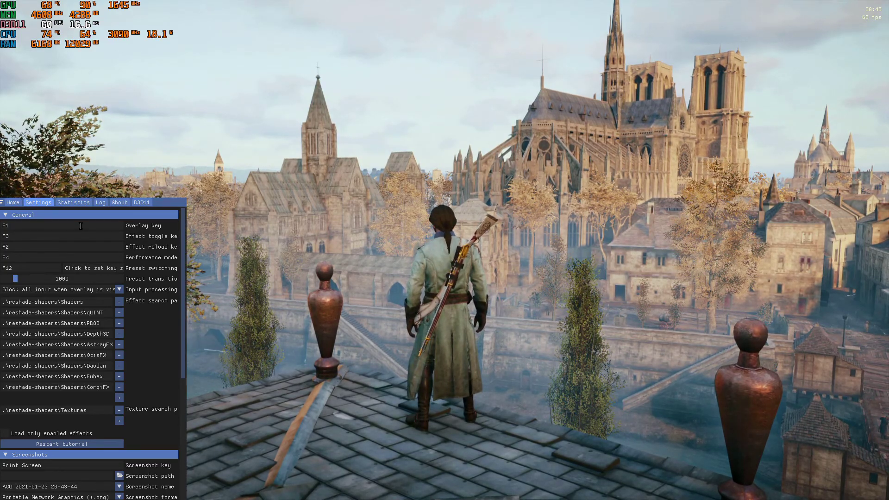
{"action": "key", "text": "F1"}
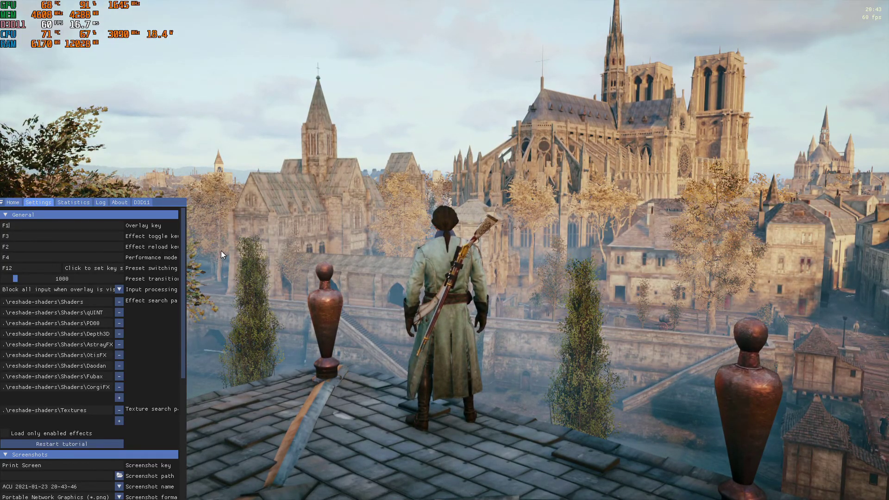
{"action": "left_click", "coordinate": [13, 203]}
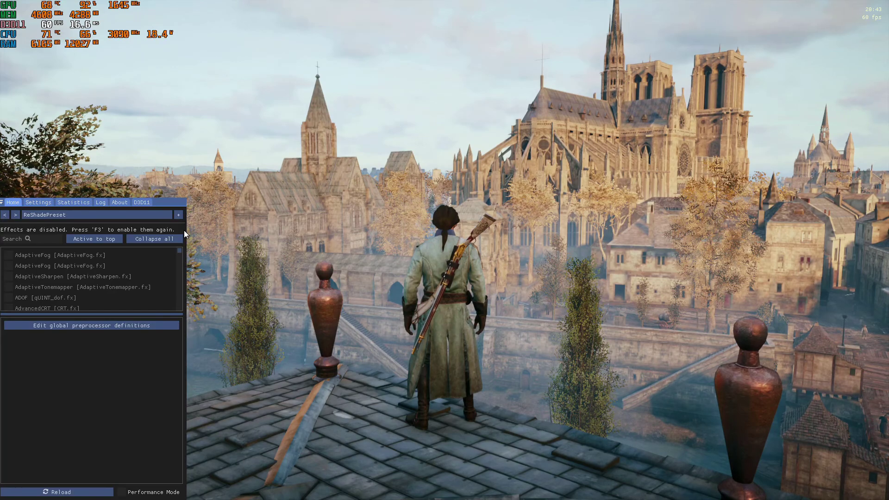
{"action": "key", "text": "F1"}
{"action": "key", "text": "F1"}
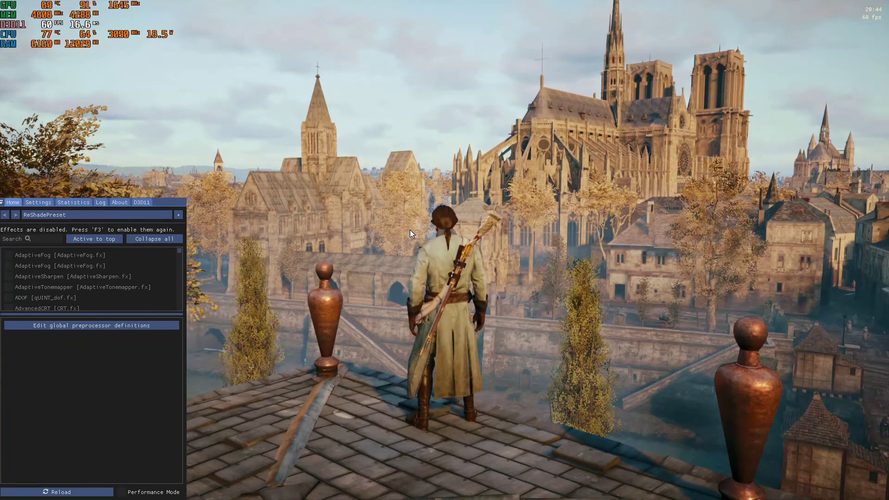
{"action": "key", "text": "Home"}
{"action": "key", "text": "s"}
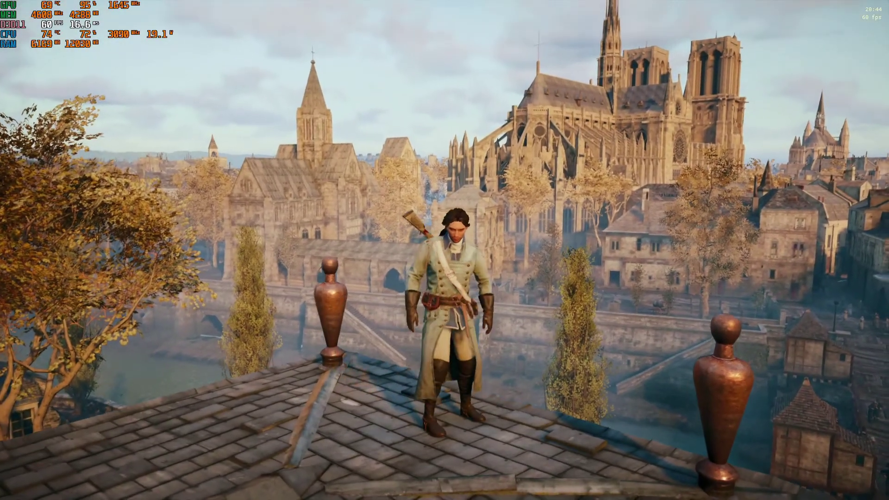
{"action": "key", "text": "Home"}
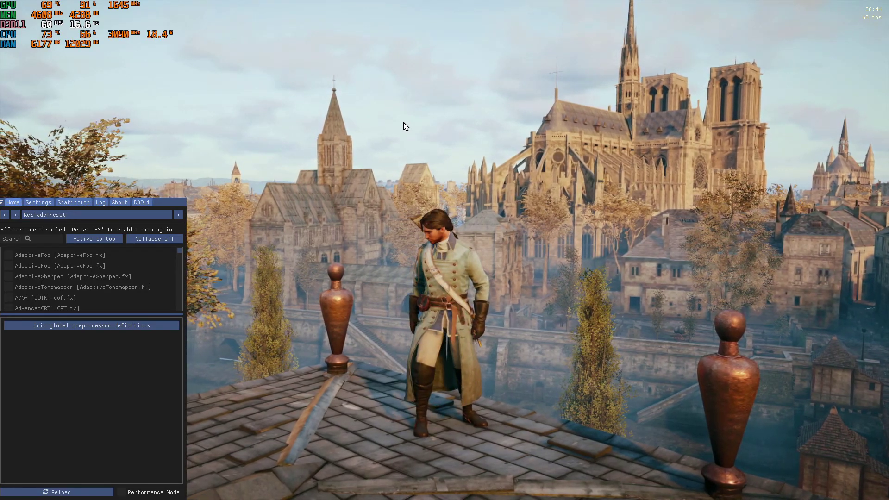
Filter the ReShade effect list by 'luma' and enable LumaSharpen [LumaSharpen.fx]
{"action": "left_click", "coordinate": [56, 239]}
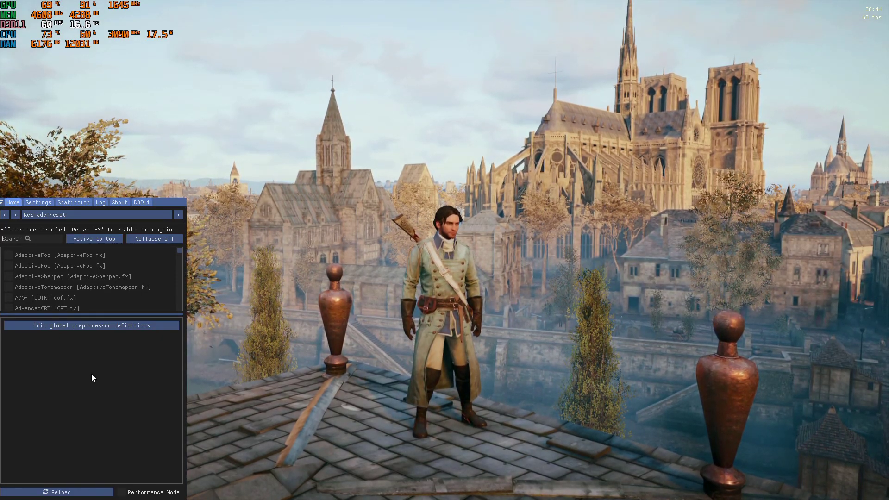
{"action": "type", "text": "luma"}
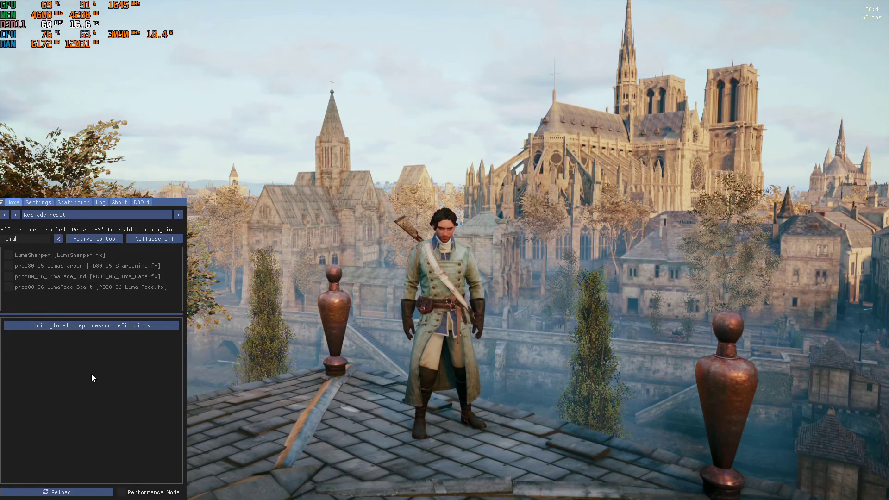
{"action": "left_click", "coordinate": [10, 260]}
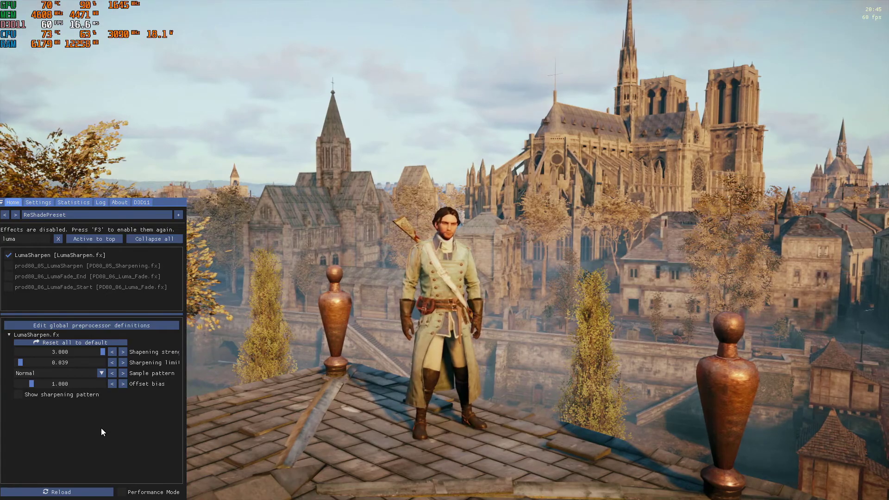
Toggle all effects off and on with F3 to compare LumaSharpen's sharpening
{"action": "key", "text": "F3"}
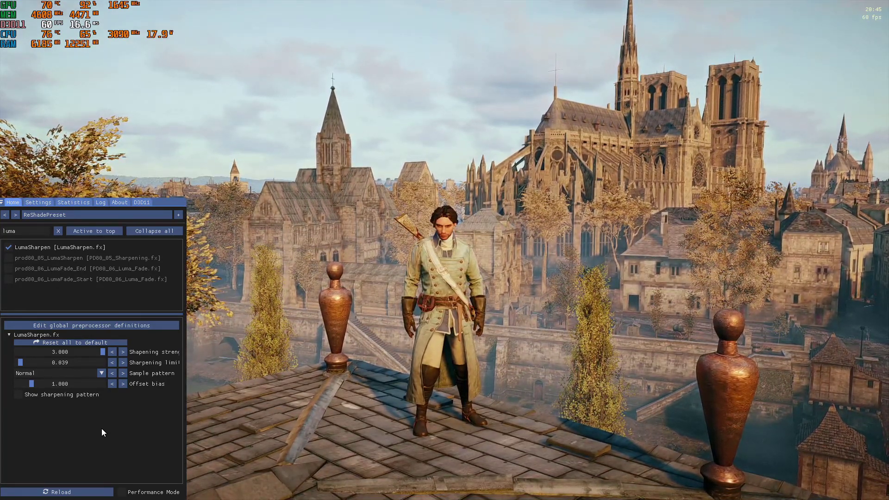
{"action": "key", "text": "F3"}
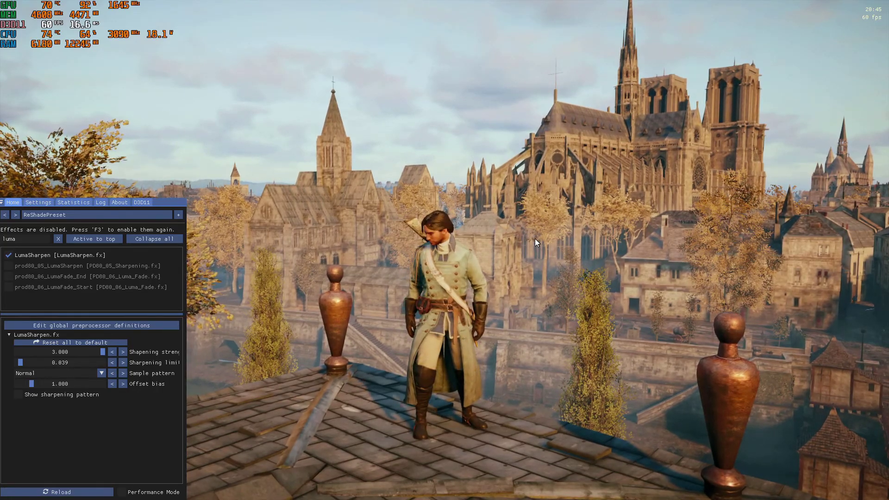
{"action": "key", "text": "F3"}
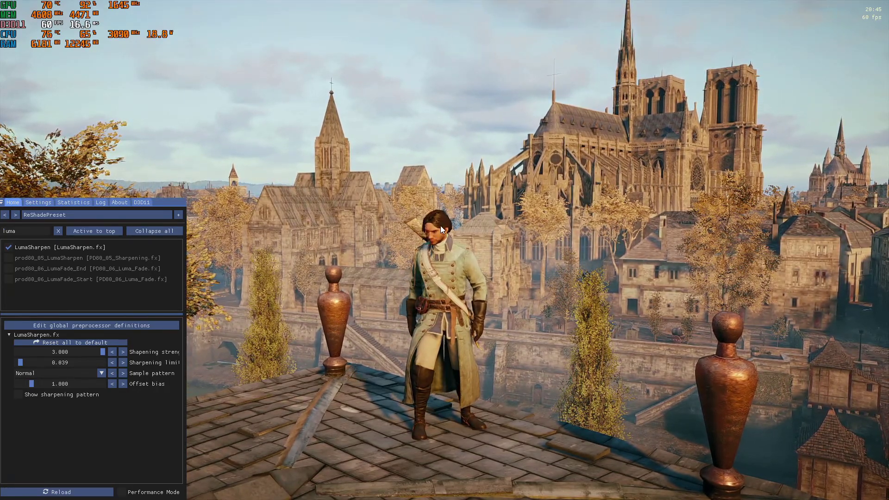
{"action": "key", "text": "F3"}
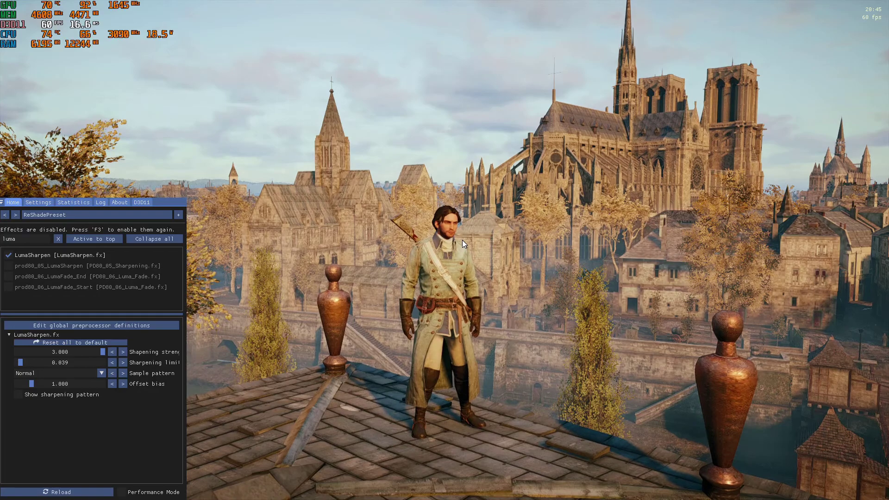
{"action": "key", "text": "F3"}
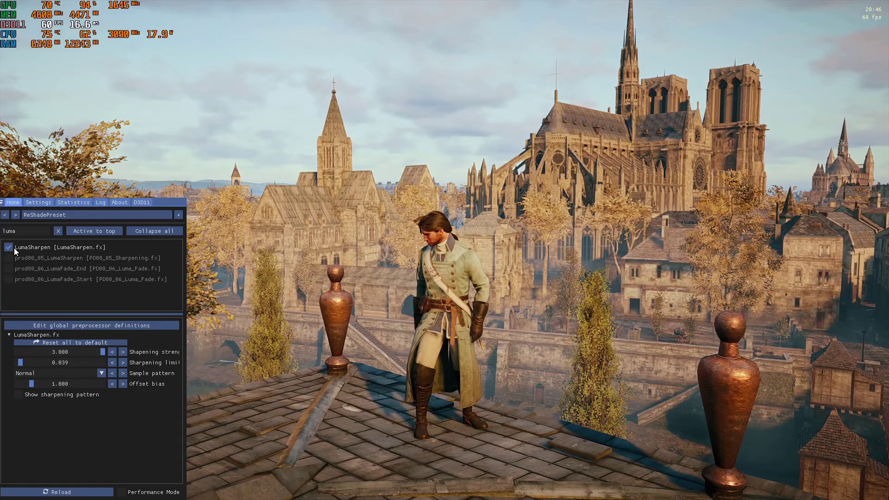
Clear the 'luma' filter and reset LumaSharpen to defaults: strength 0.650, limit 0.035
{"action": "left_click", "coordinate": [58, 230]}
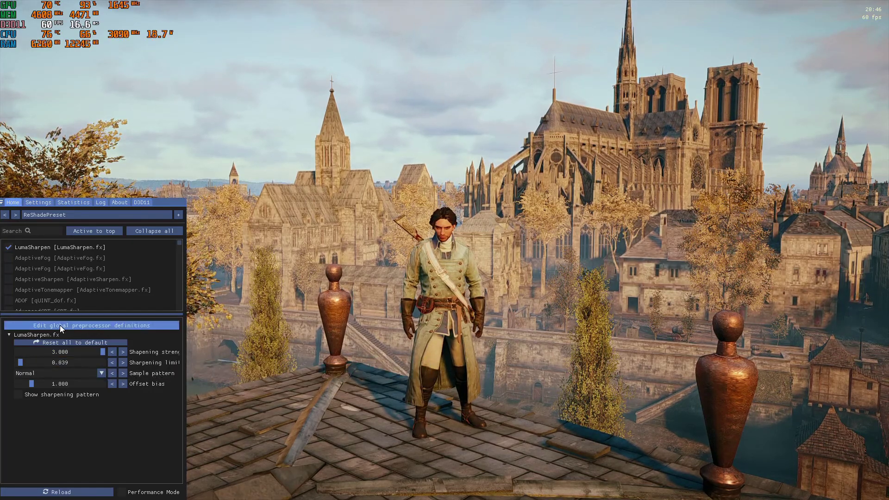
{"action": "left_click", "coordinate": [92, 343]}
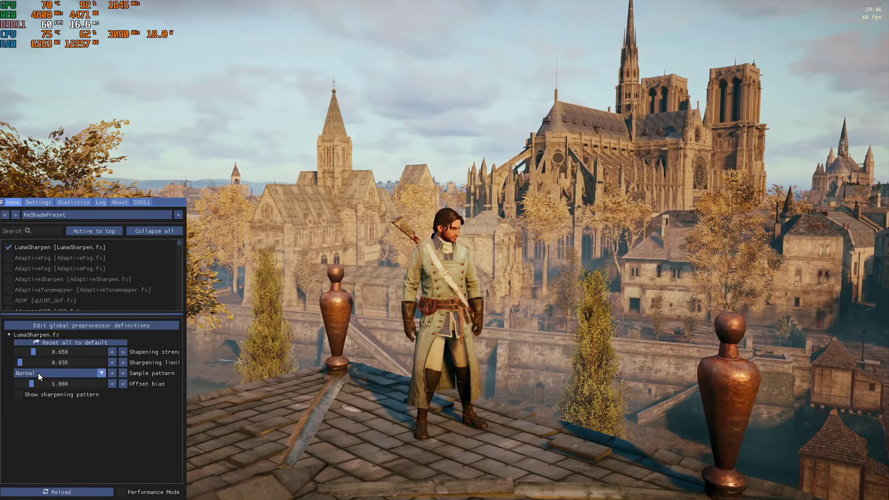
{"action": "left_click", "coordinate": [69, 343]}
{"action": "left_click", "coordinate": [133, 357]}
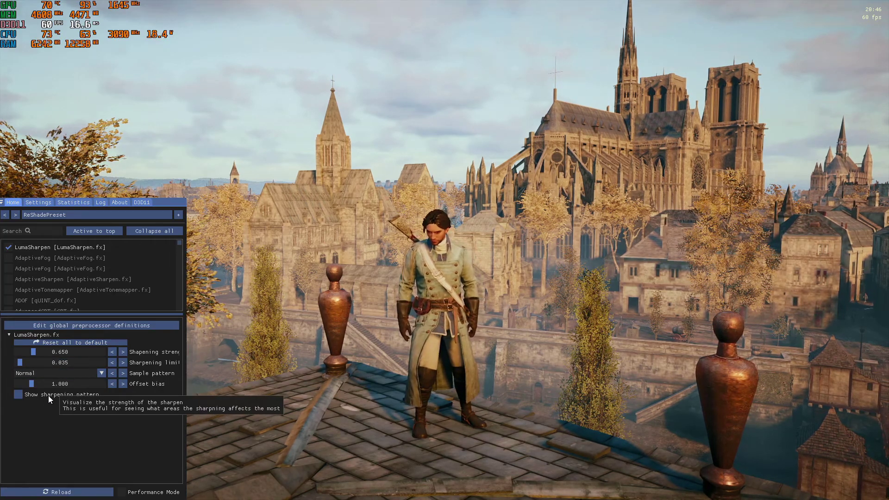
With the sharpening pattern shown, test LumaSharpen strength and limit values, settling on strength 3.000
{"action": "left_click", "coordinate": [20, 396]}
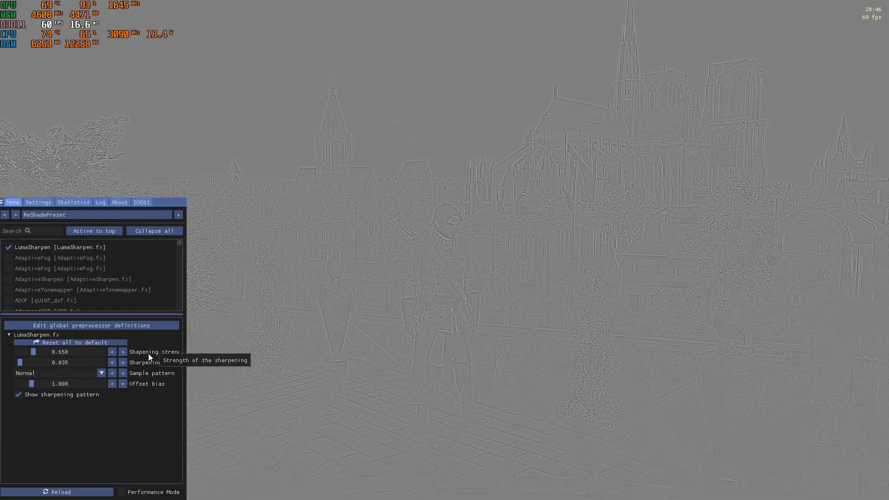
{"action": "mouse_move", "coordinate": [19, 363]}
{"action": "left_mouse_down"}
{"action": "mouse_move", "coordinate": [99, 367]}
{"action": "mouse_move", "coordinate": [24, 360]}
{"action": "left_mouse_up"}
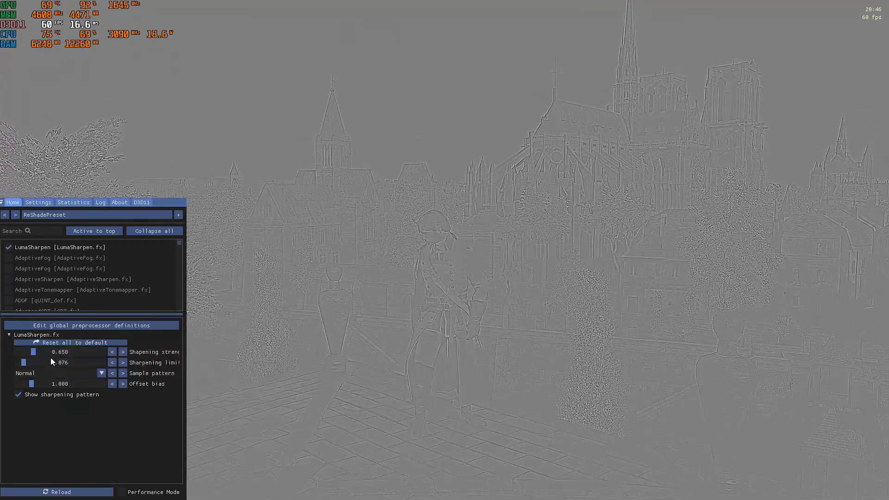
{"action": "left_click_drag", "start_coordinate": [33, 353], "coordinate": [315, 379]}
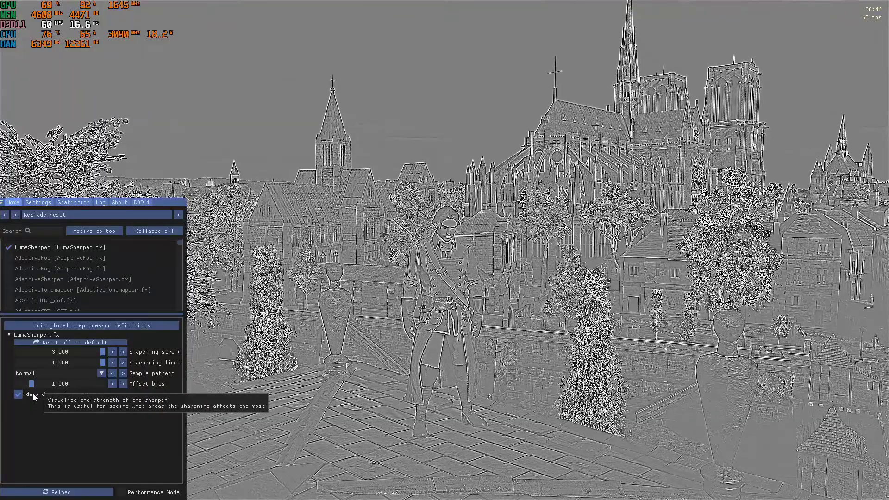
{"action": "left_click", "coordinate": [18, 395]}
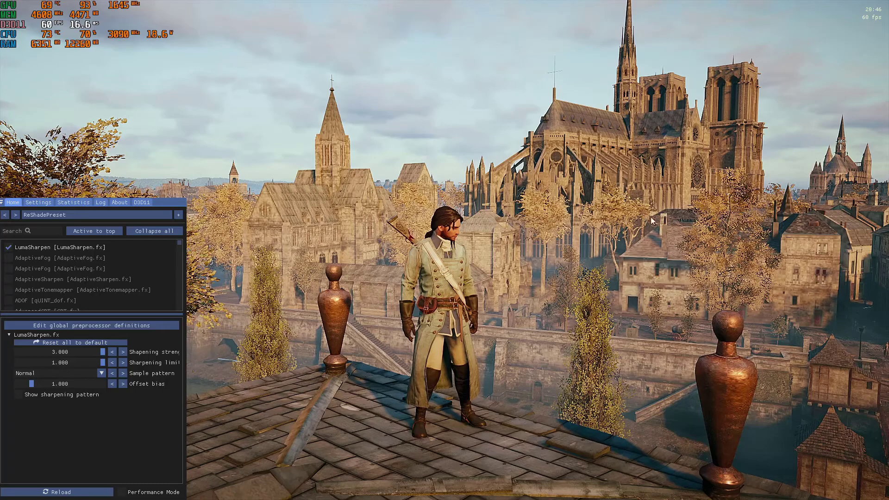
{"action": "left_click_drag", "start_coordinate": [63, 361], "coordinate": [26, 362]}
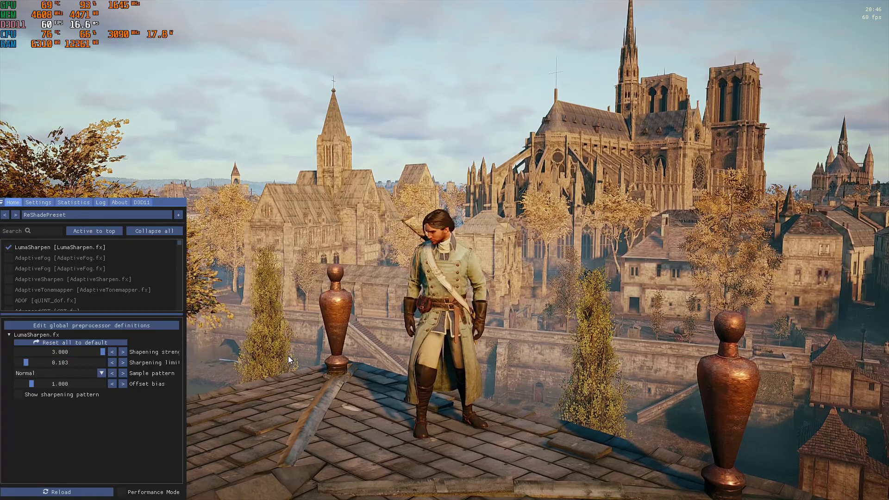
{"action": "left_click_drag", "start_coordinate": [105, 351], "coordinate": [148, 352]}
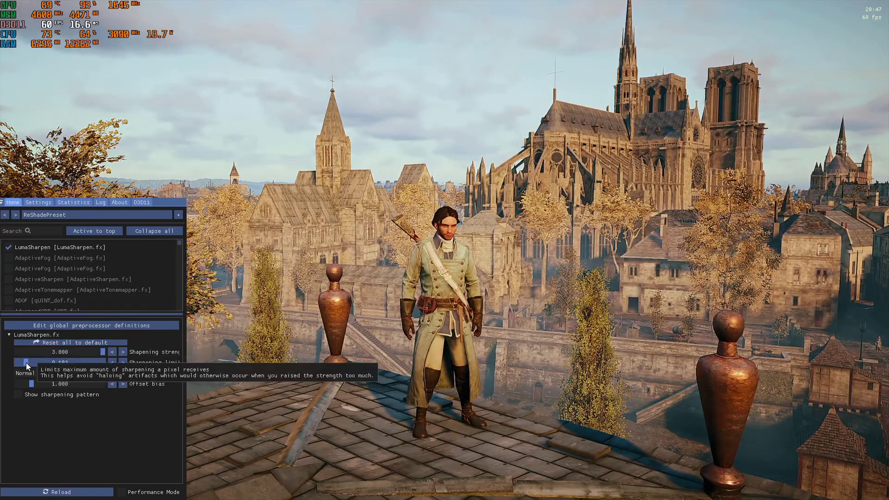
{"action": "left_click_drag", "start_coordinate": [25, 362], "coordinate": [22, 362]}
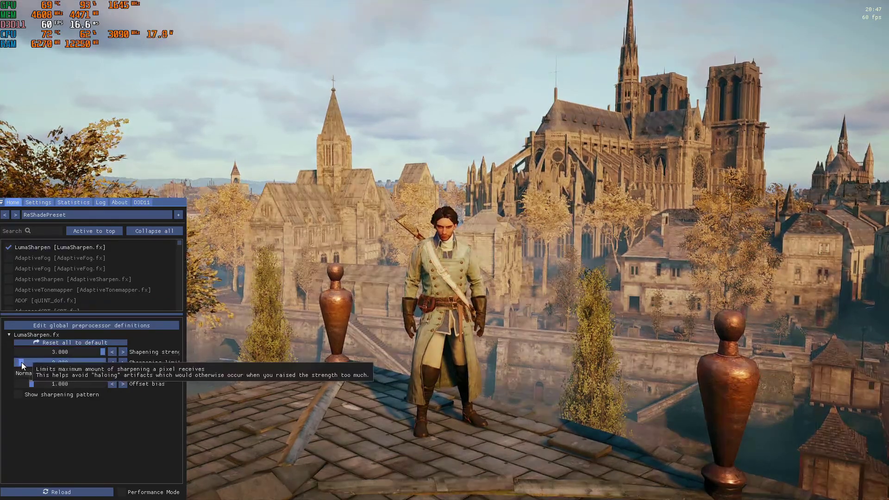
Fine-tune the sharpening limit to 0.036 against the pattern, then hide the pattern
{"action": "left_click", "coordinate": [23, 393]}
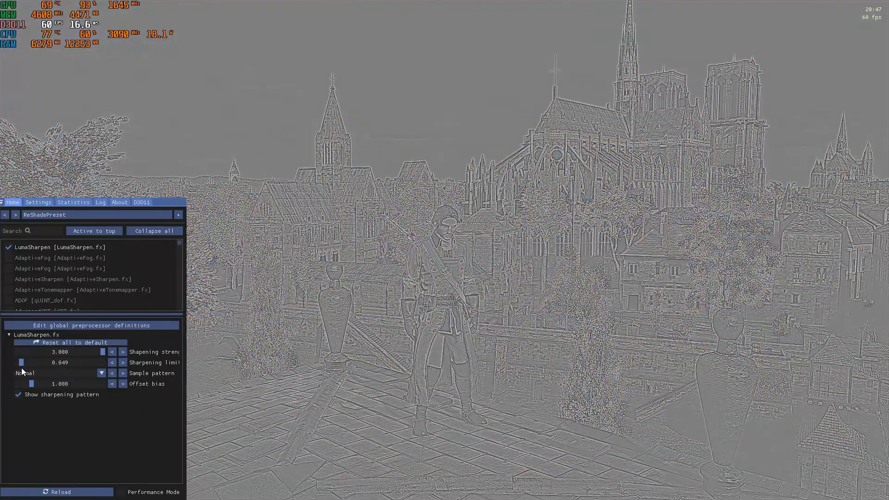
{"action": "mouse_move", "coordinate": [21, 365]}
{"action": "left_mouse_down"}
{"action": "mouse_move", "coordinate": [9, 362]}
{"action": "mouse_move", "coordinate": [19, 362]}
{"action": "left_mouse_up"}
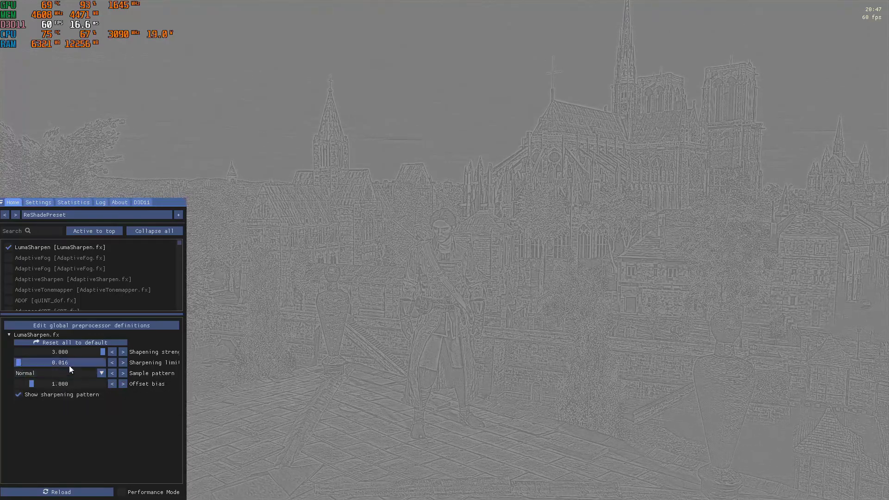
{"action": "left_click", "coordinate": [121, 362]}
{"action": "left_click", "coordinate": [122, 362]}
{"action": "left_click", "coordinate": [121, 362]}
{"action": "left_click", "coordinate": [122, 362]}
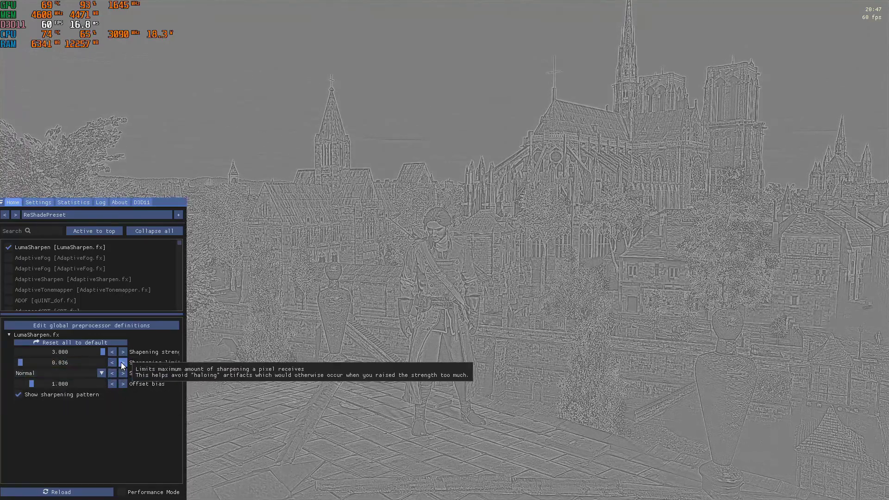
{"action": "left_click", "coordinate": [39, 394]}
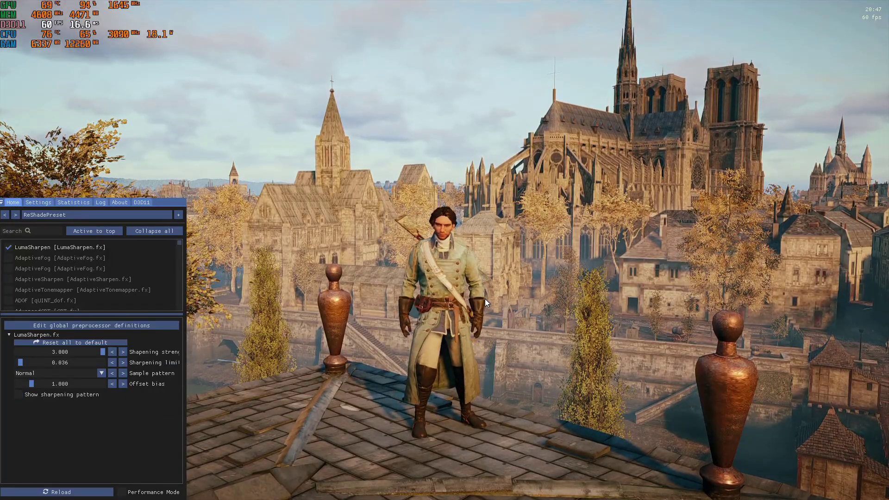
Compare effects off and on with F3, then widen the ReShade panel so labels show fully
{"action": "key", "text": "F3"}
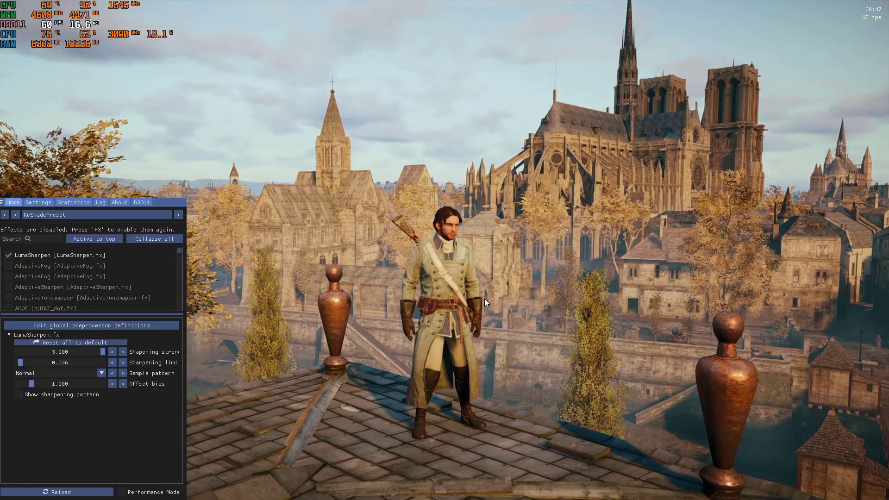
{"action": "key", "text": "F3"}
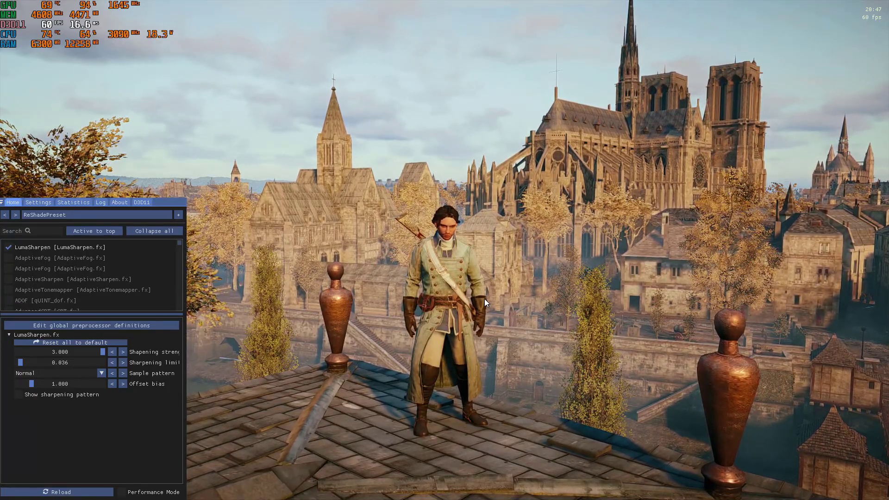
{"action": "left_click", "coordinate": [33, 202]}
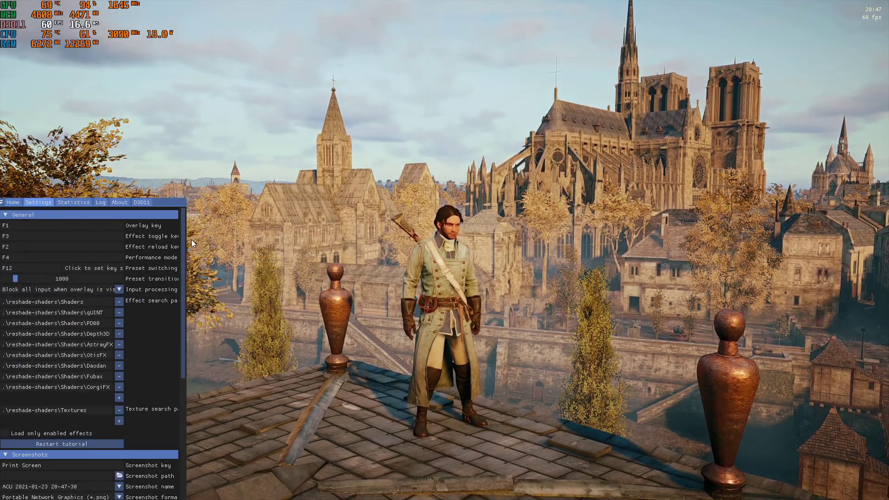
{"action": "left_click_drag", "start_coordinate": [187, 240], "coordinate": [201, 246]}
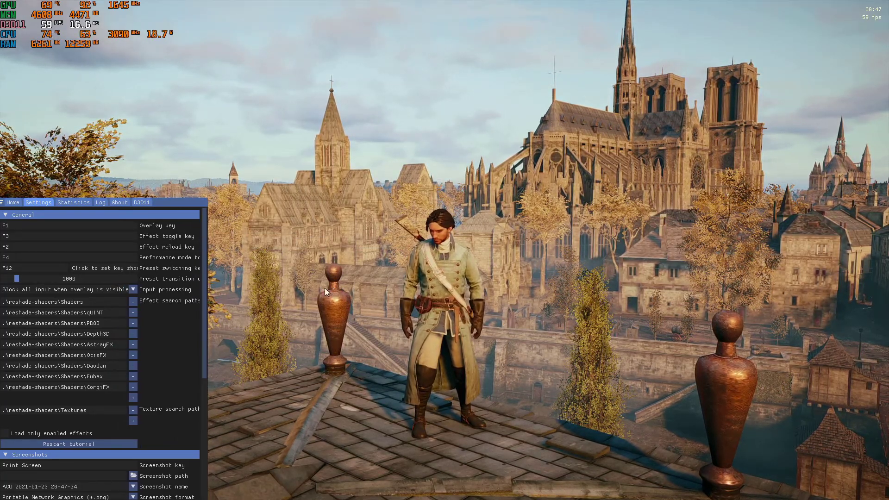
{"action": "left_click", "coordinate": [14, 203]}
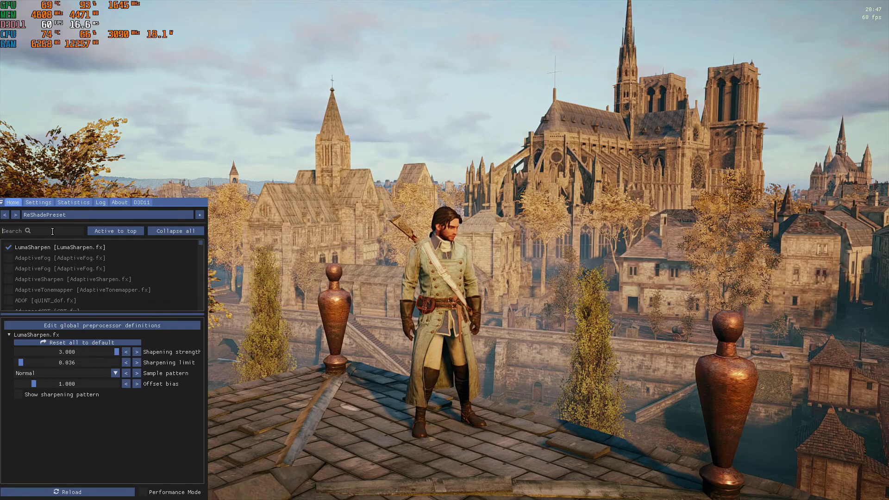
Filter by 'level' and enable Levels with Black Point 16 and White Point 235, then reload
{"action": "type", "text": "level"}
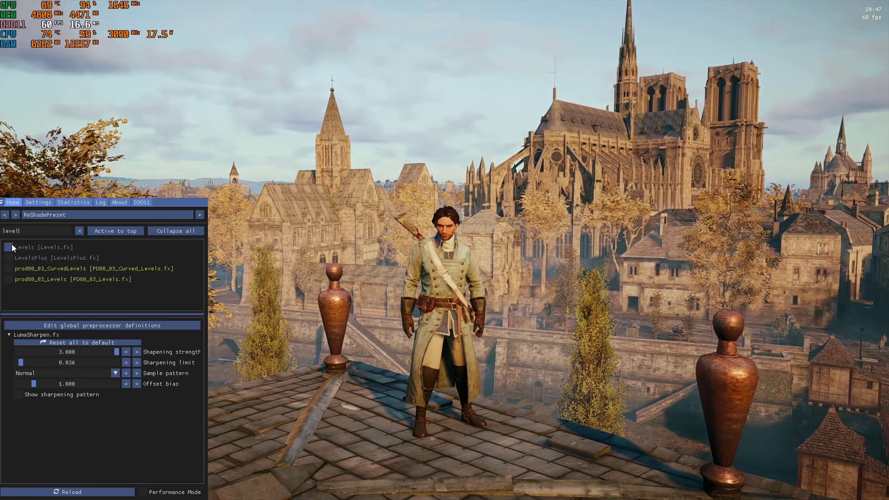
{"action": "left_click", "coordinate": [11, 333]}
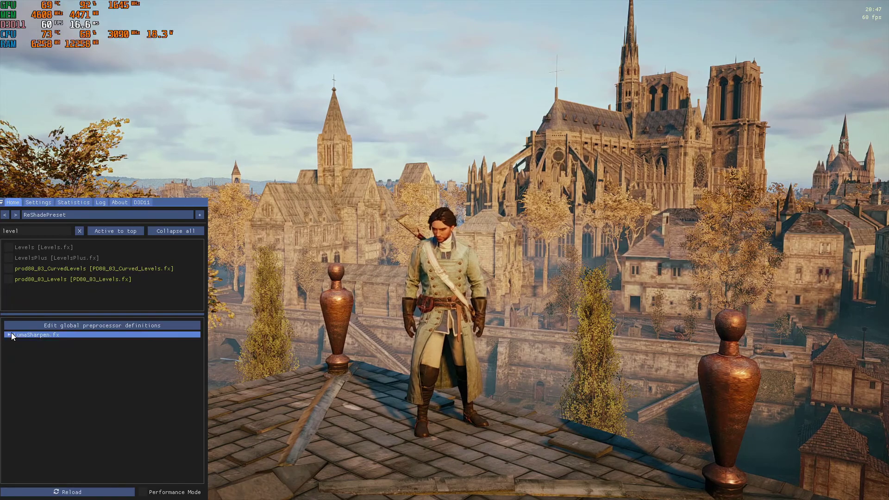
{"action": "left_click", "coordinate": [8, 247]}
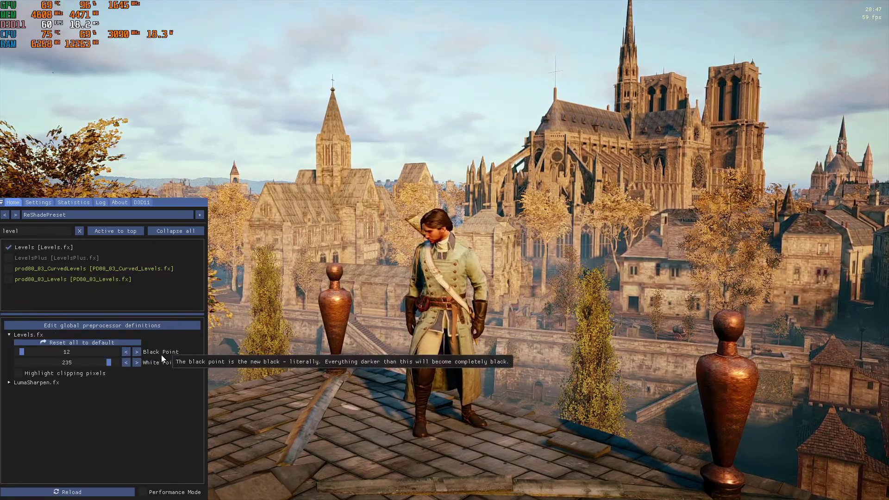
{"action": "left_click_drag", "start_coordinate": [116, 351], "coordinate": [120, 352]}
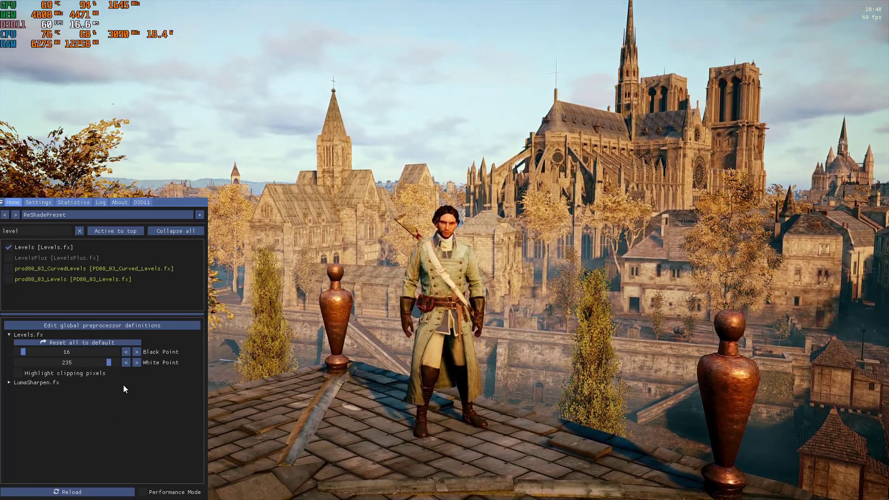
{"action": "left_click", "coordinate": [79, 491]}
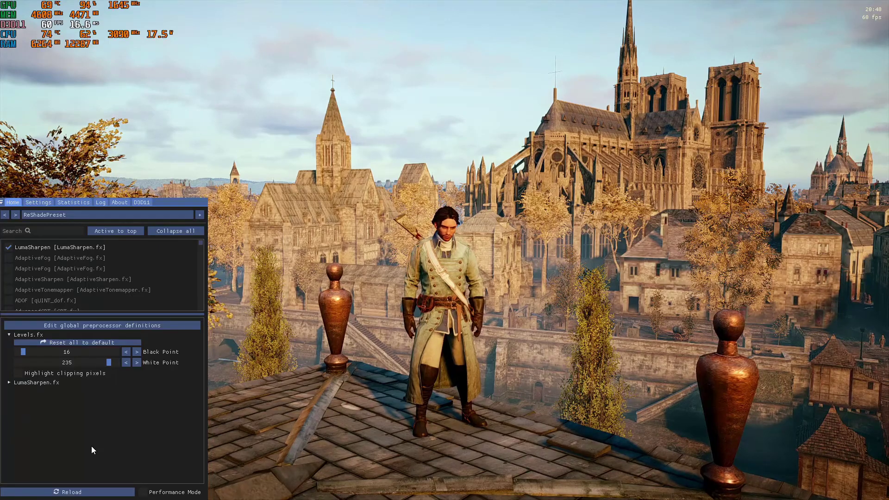
{"action": "key", "text": "Home"}
Switch to an overcast rooftop scene and lower the Levels Black Point to 12
{"action": "key", "text": "Escape"}
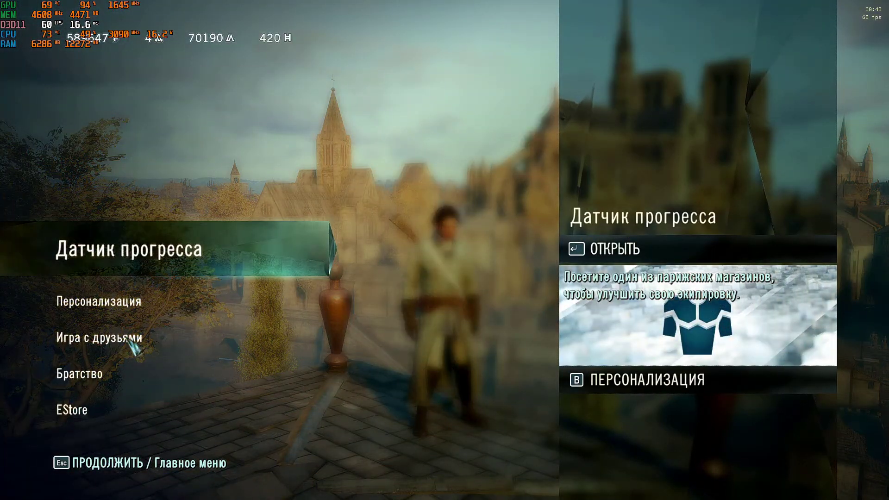
{"action": "scroll", "coordinate": [91, 311], "scroll_direction": "down", "scroll_amount": 1}
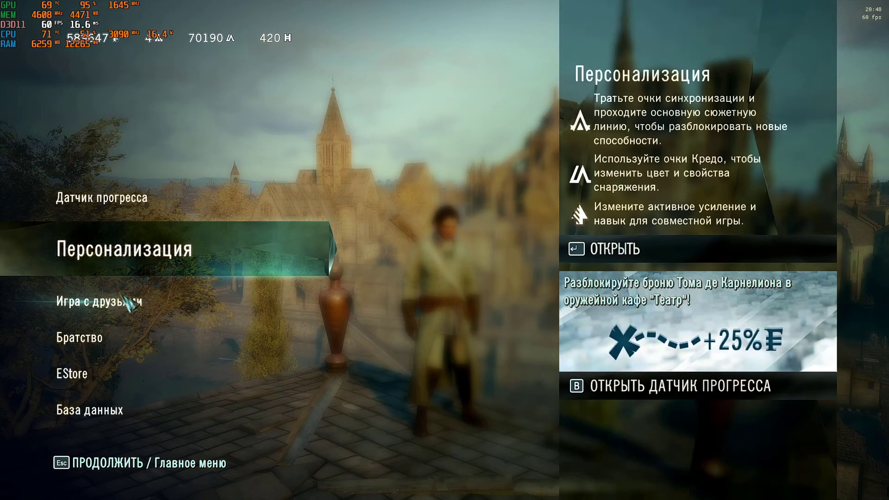
{"action": "scroll", "coordinate": [154, 341], "scroll_direction": "down", "scroll_amount": 5}
{"action": "scroll", "coordinate": [157, 345], "scroll_direction": "down", "scroll_amount": 1}
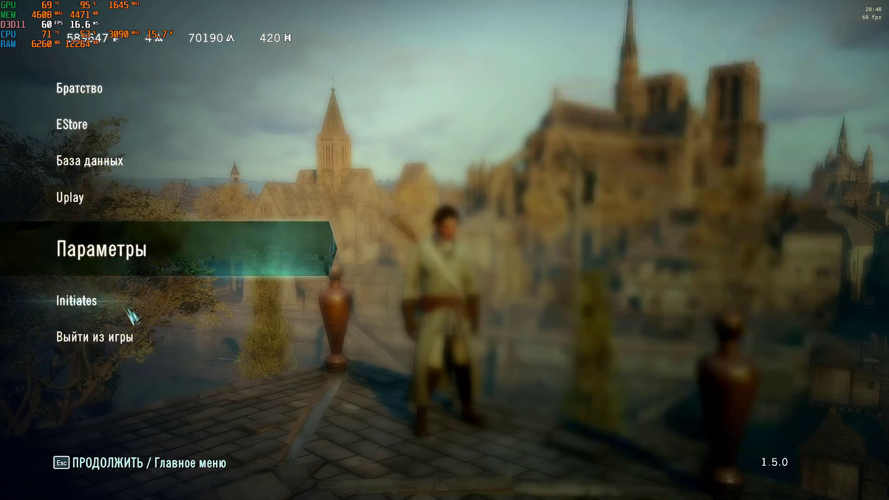
{"action": "left_click", "coordinate": [139, 333]}
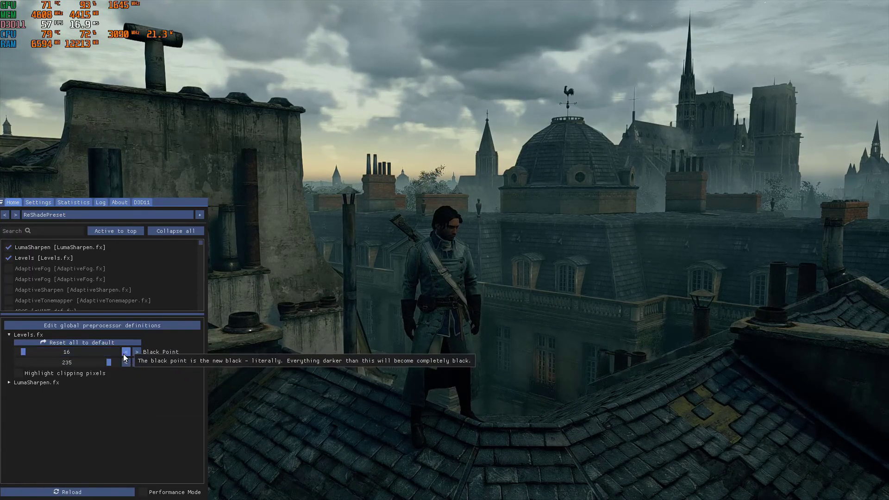
{"action": "left_click", "coordinate": [125, 352]}
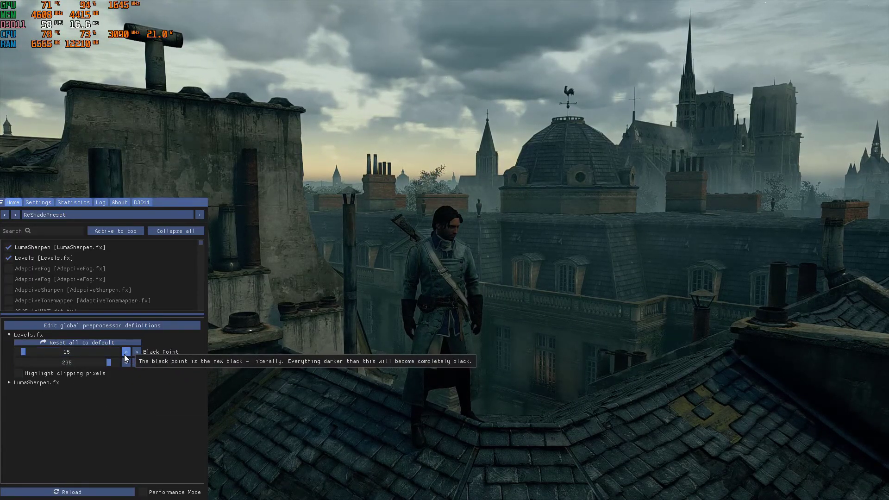
{"action": "left_click", "coordinate": [125, 353]}
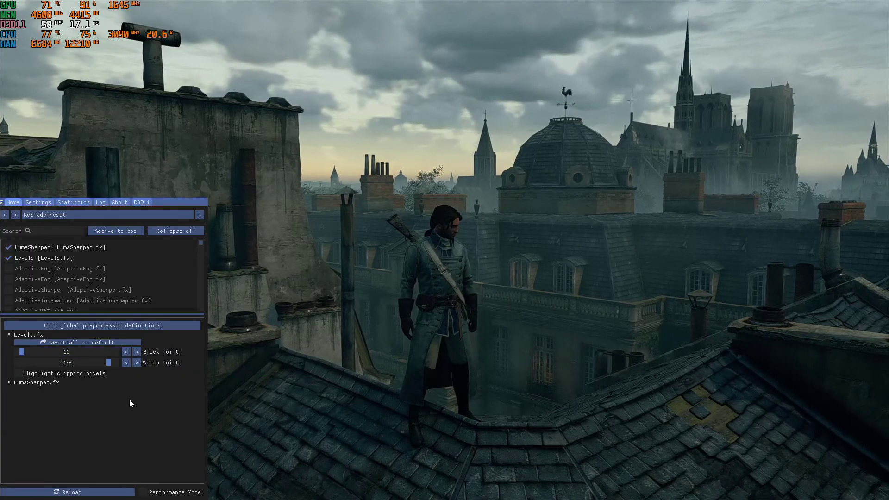